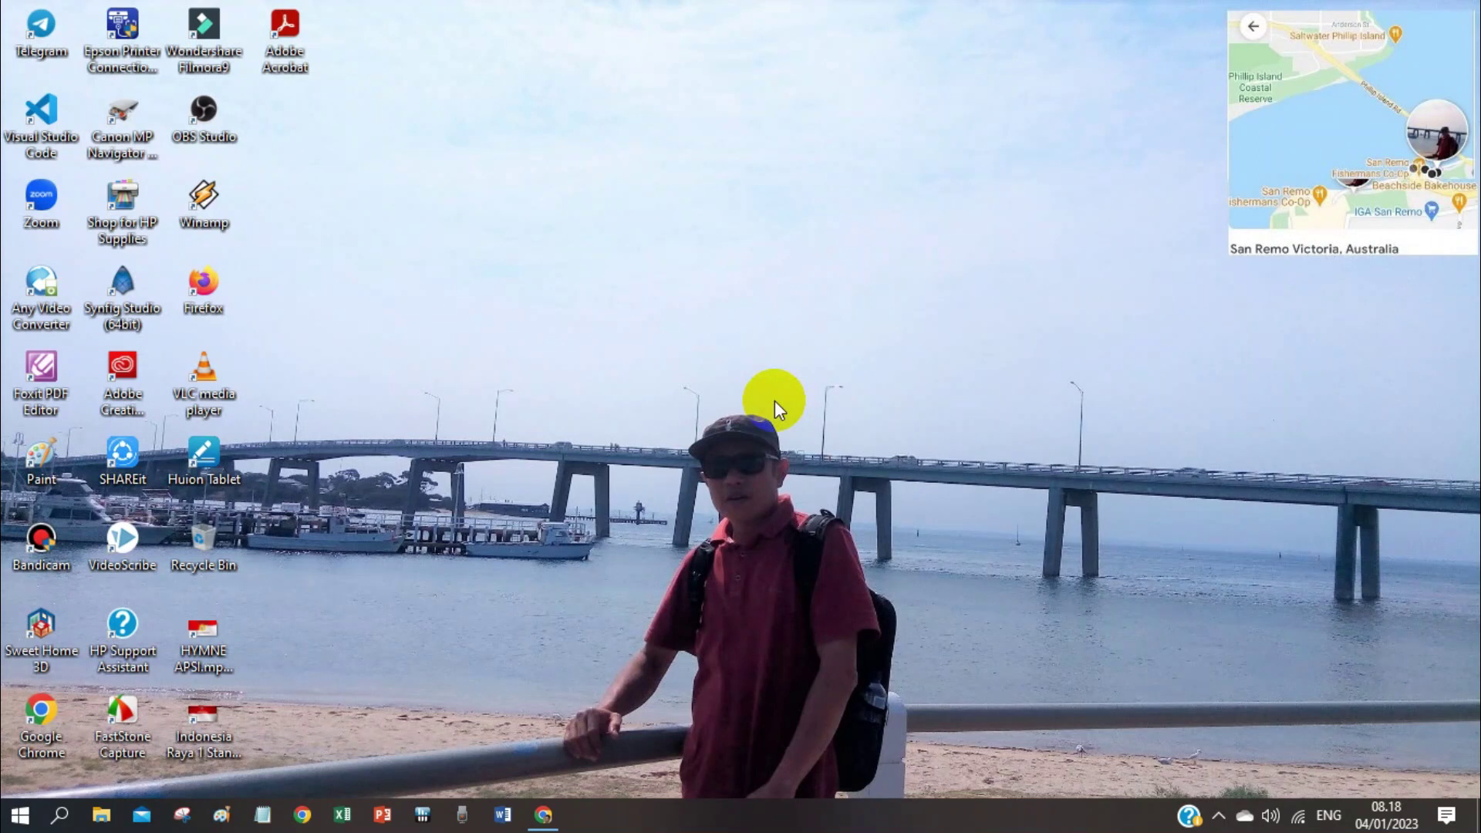
- Switch to Chrome, open the My SAPK shortcut and go to the site's forgotten password (Lupa Password) form
left_click(543, 814)
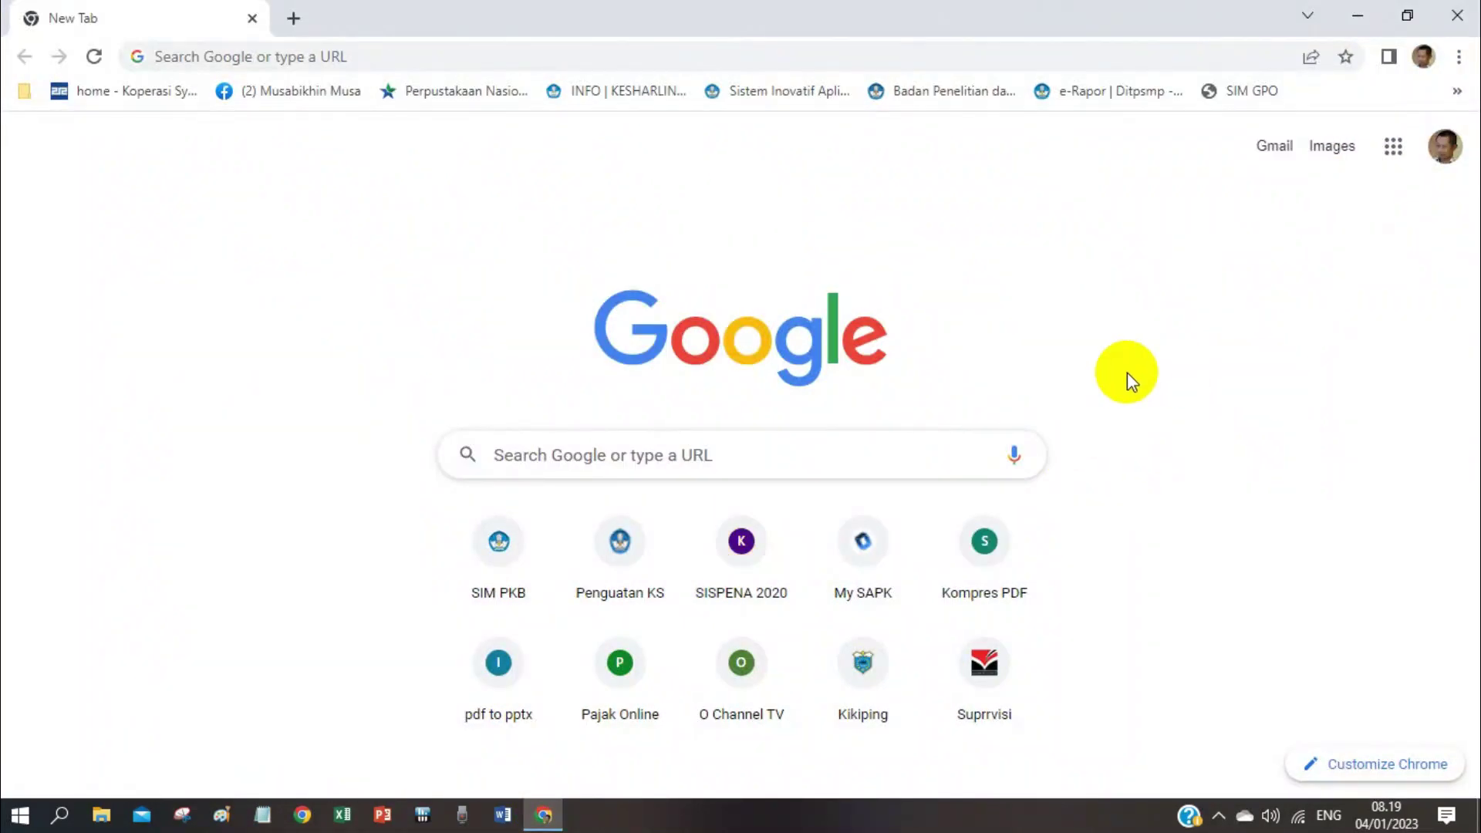
left_click(867, 559)
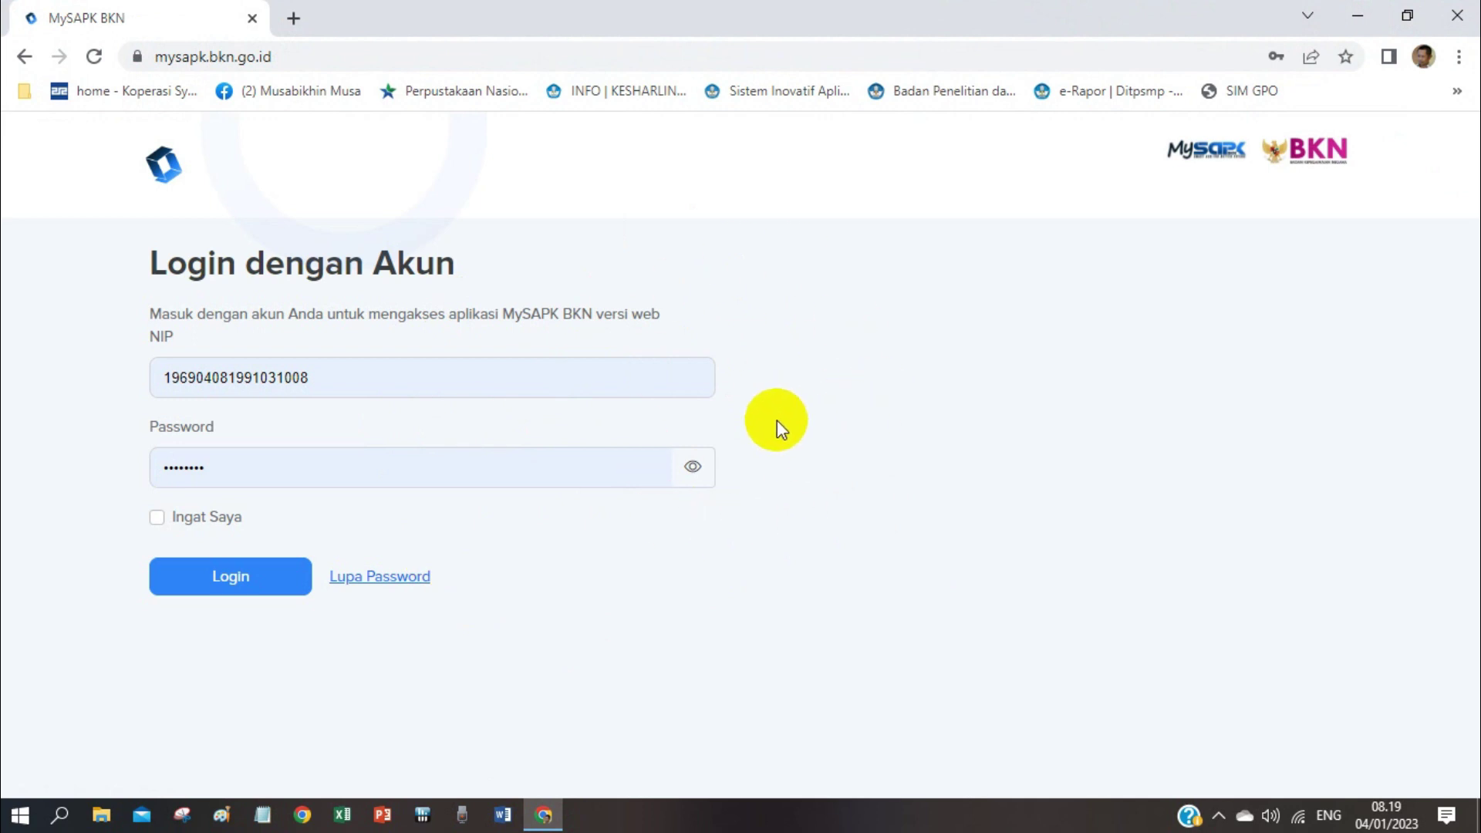
key("super+s")
key("Escape")
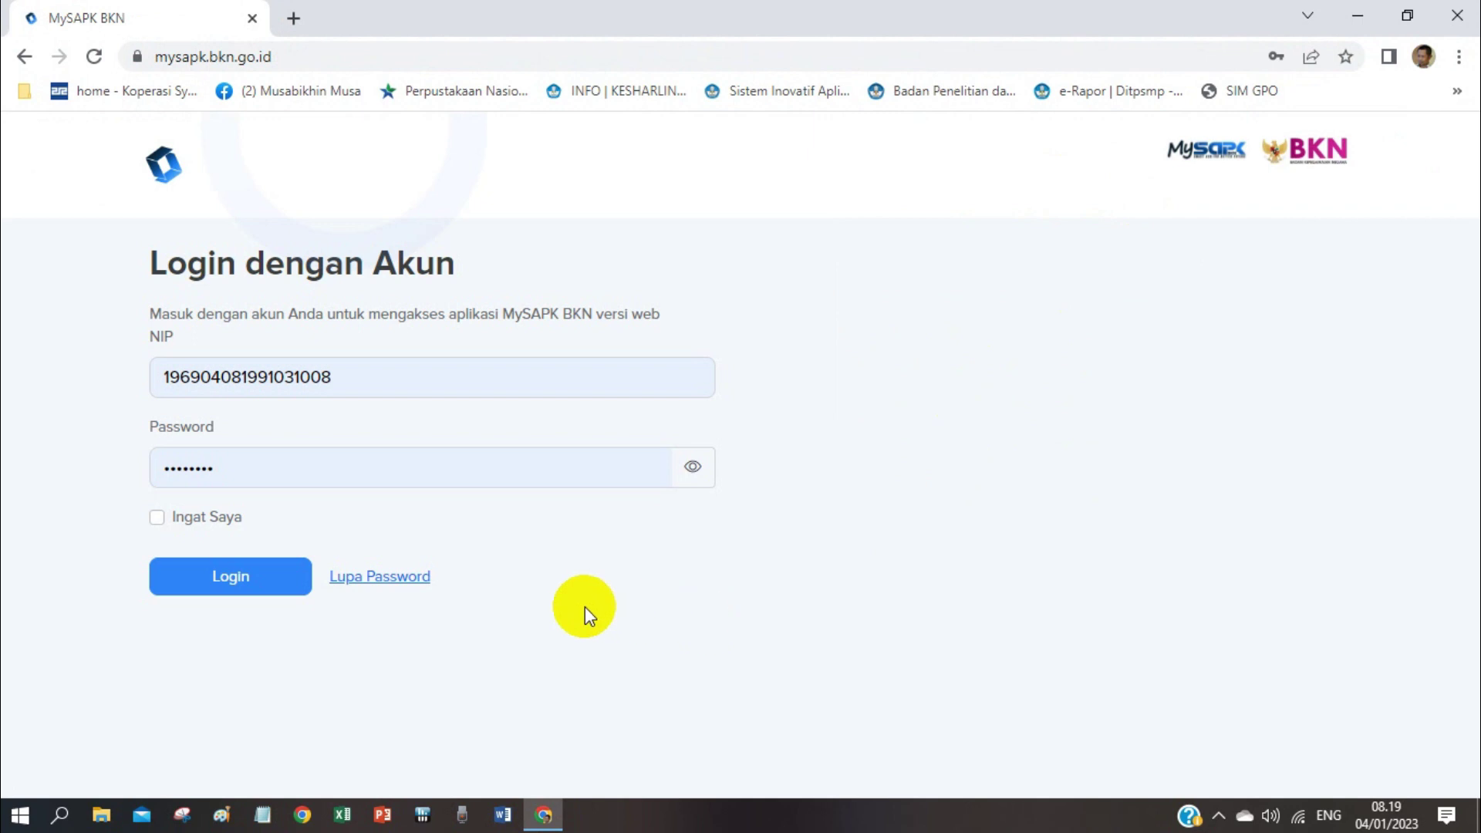
left_click(397, 579)
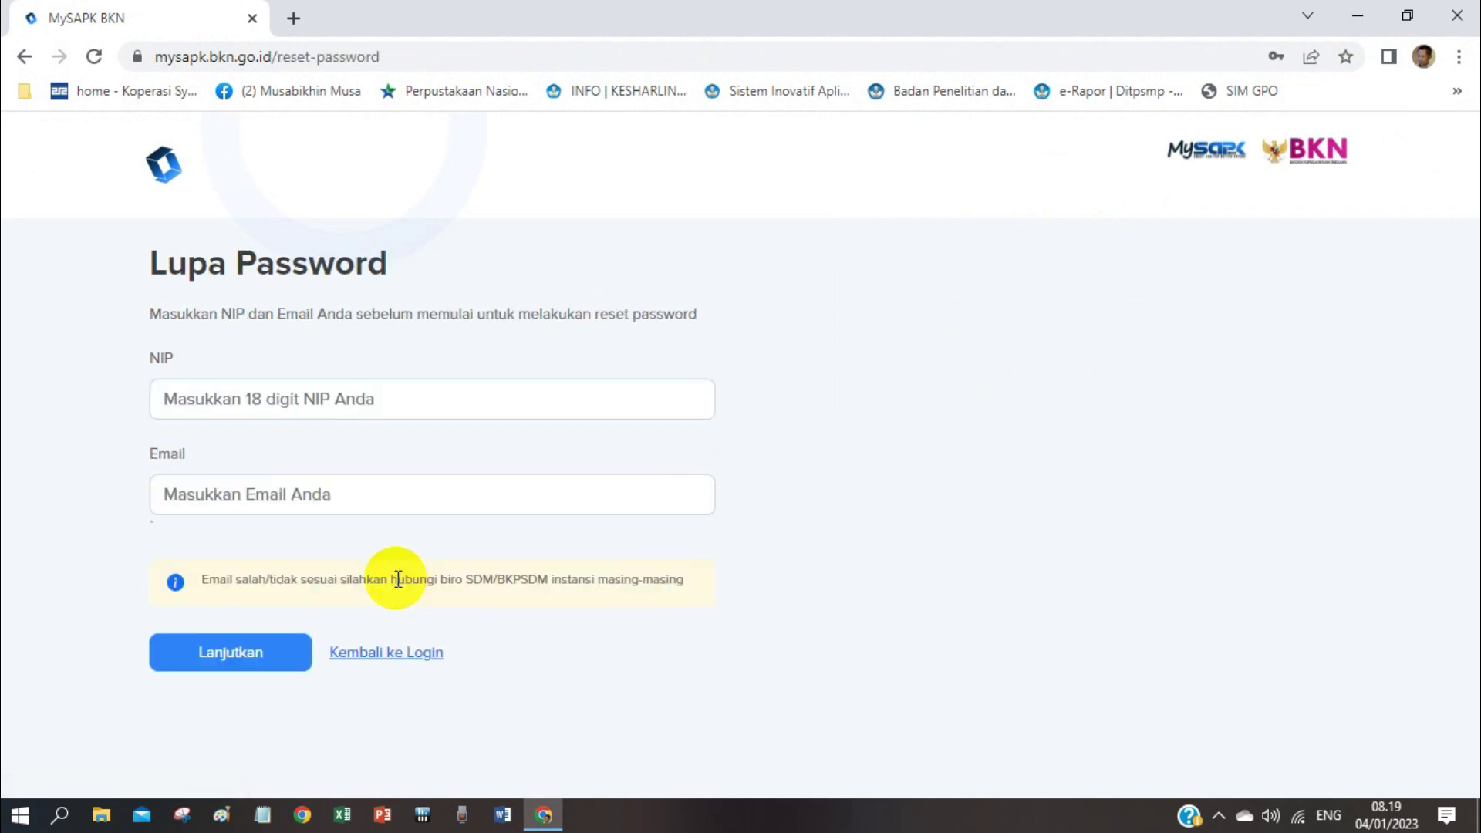
- Fill in the employee's NIP and registered e-mail on the Lupa Password form using the saved suggestions
left_click(401, 407)
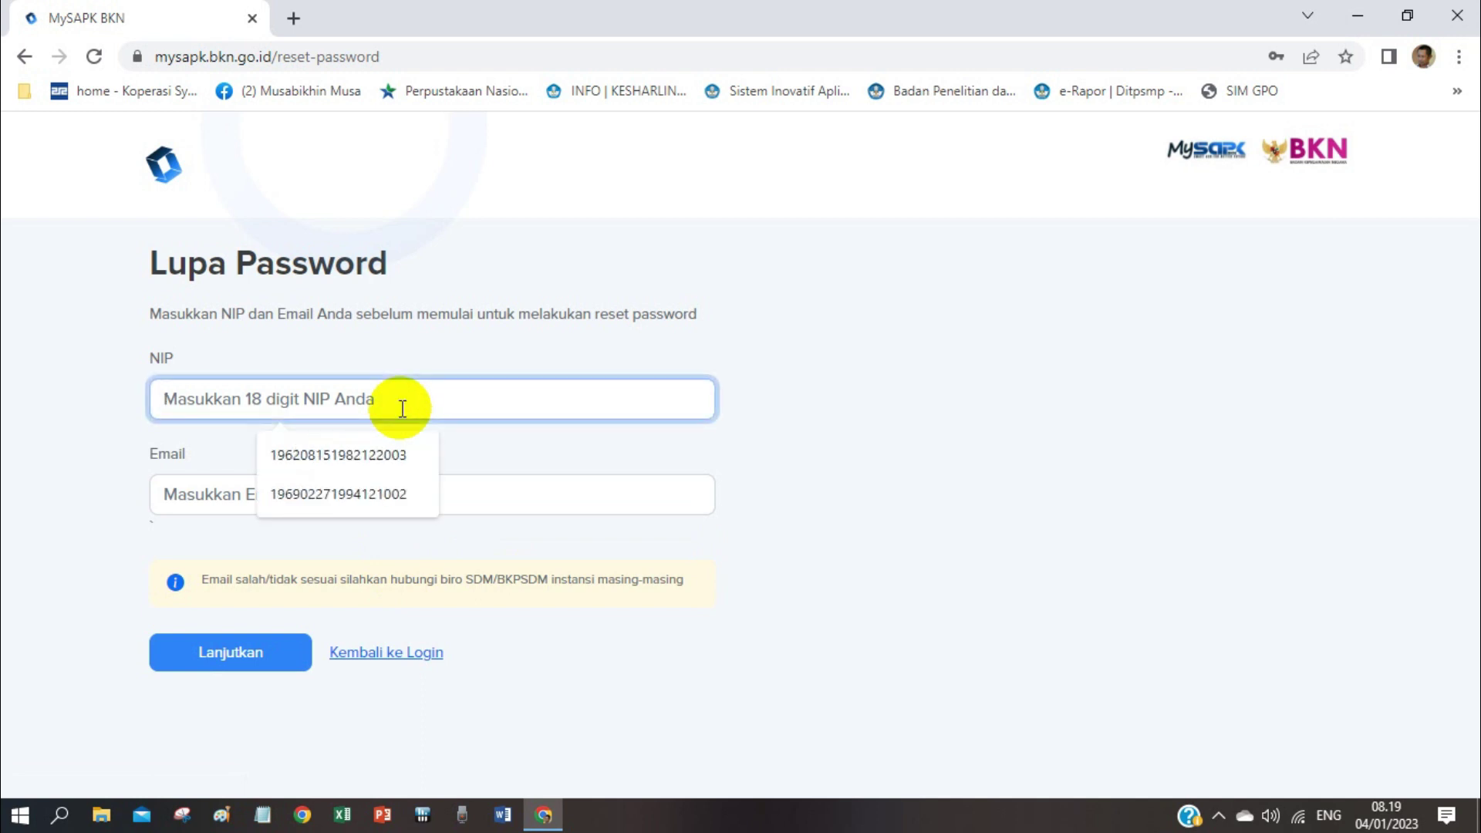
left_click(345, 498)
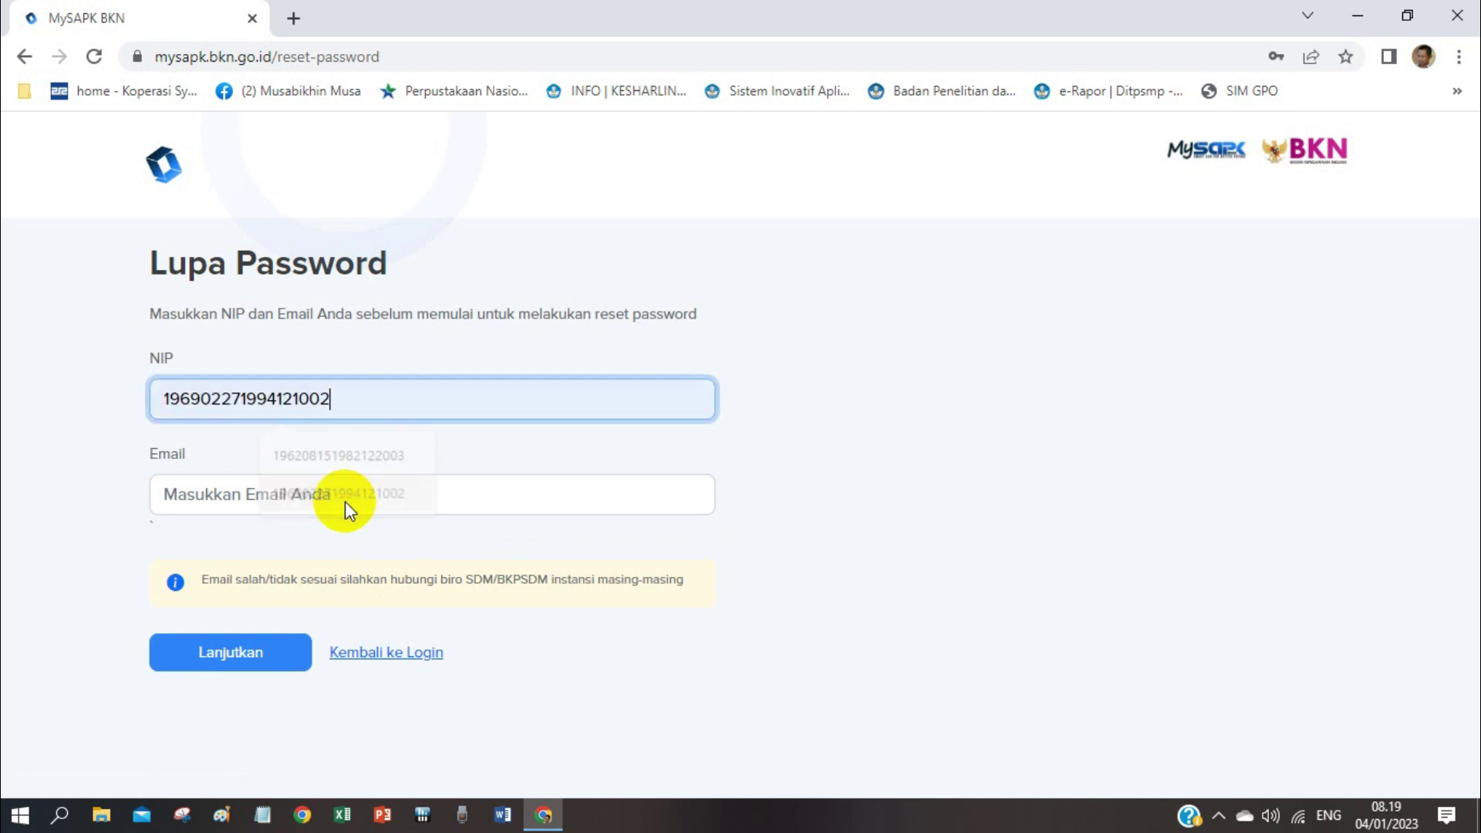
left_click(437, 488)
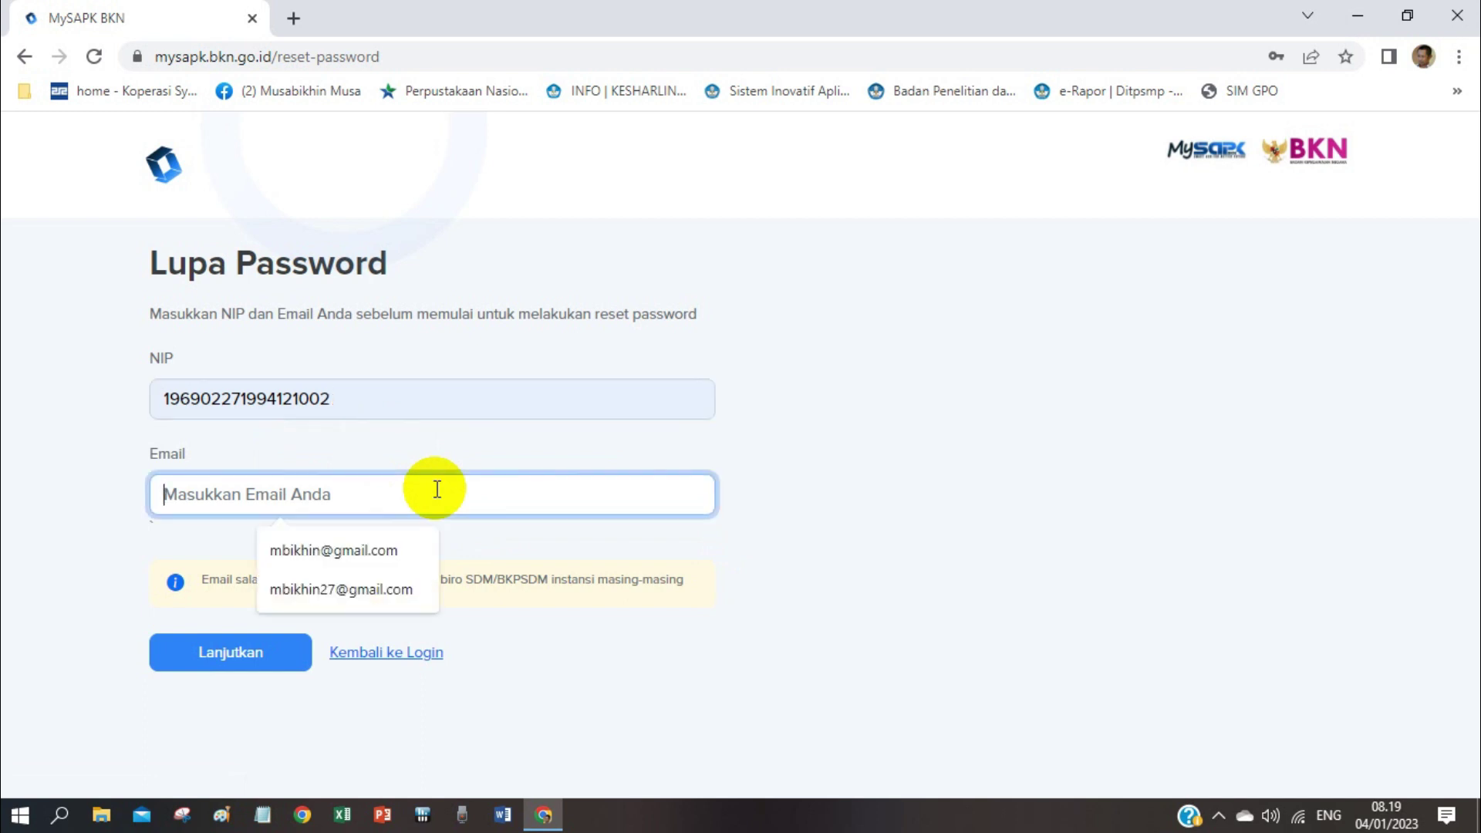
left_click(336, 550)
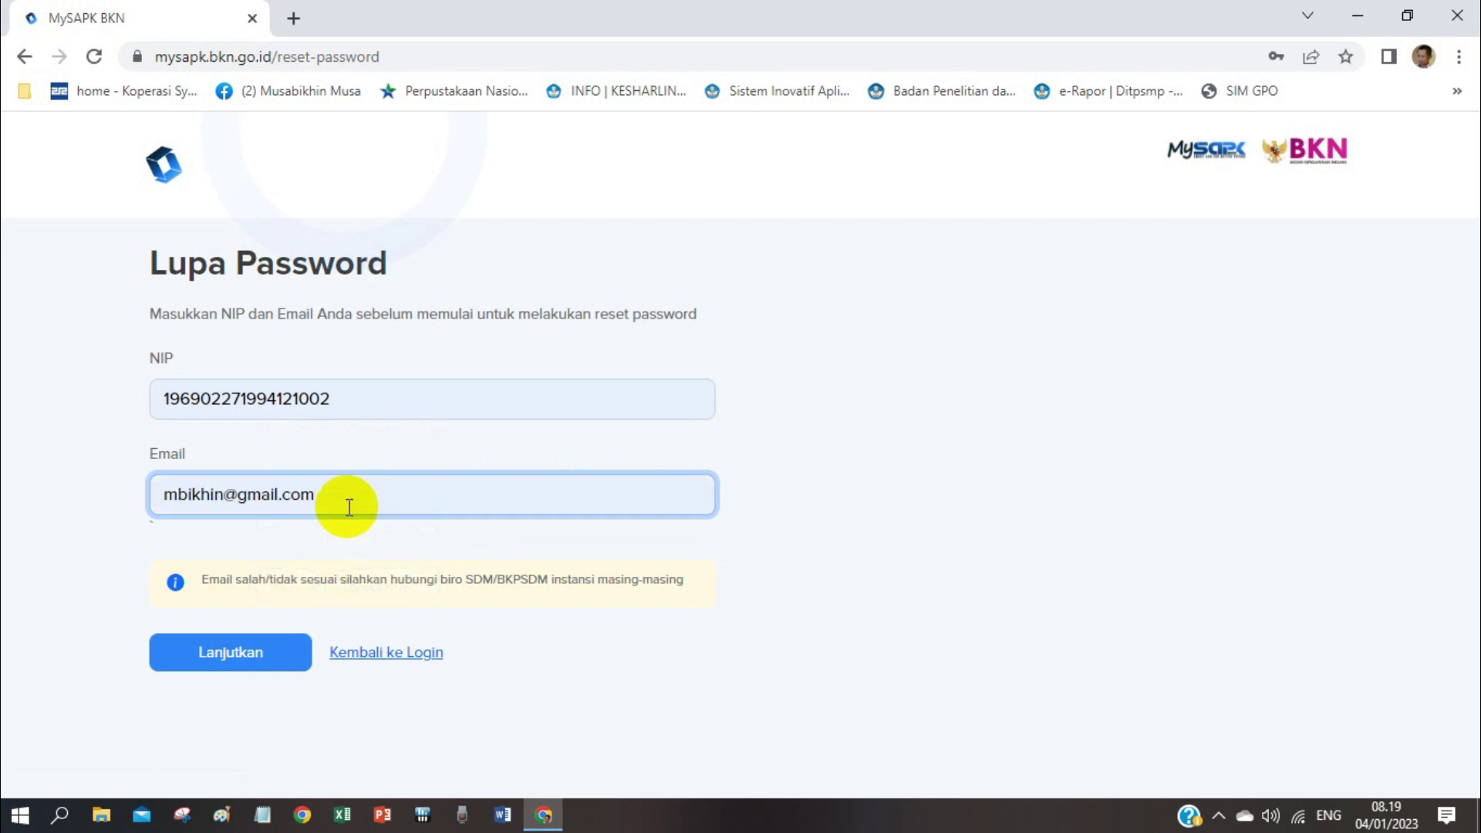
- Change the e-mail's domain to yahoo.co.id and try to submit the password reset request
key("BackSpace")
key("BackSpace")
key("BackSpace")
key("BackSpace")
key("BackSpace")
key("BackSpace")
key("BackSpace")
key("BackSpace")
key("BackSpace")
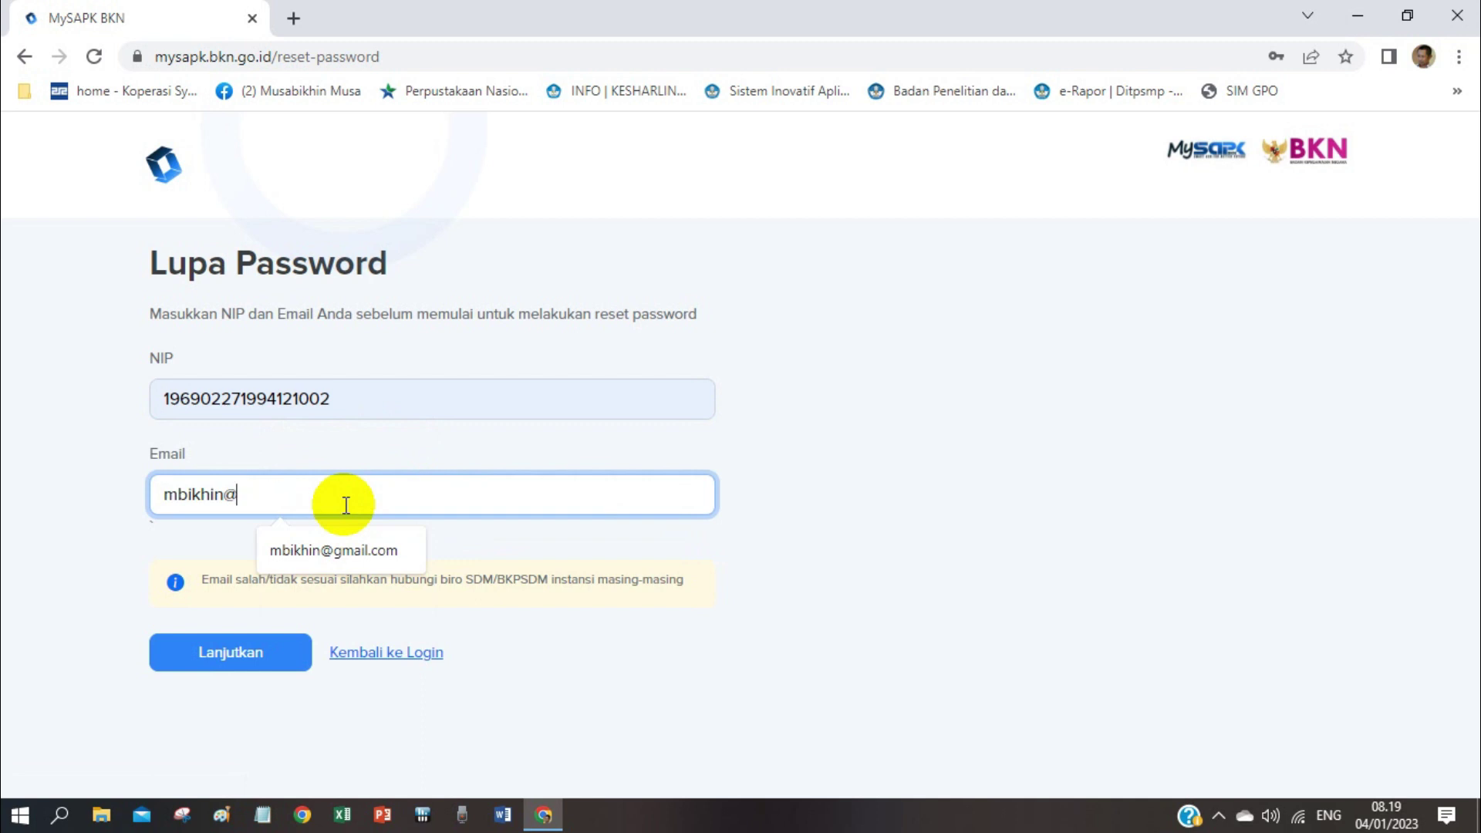
type("yahoo")
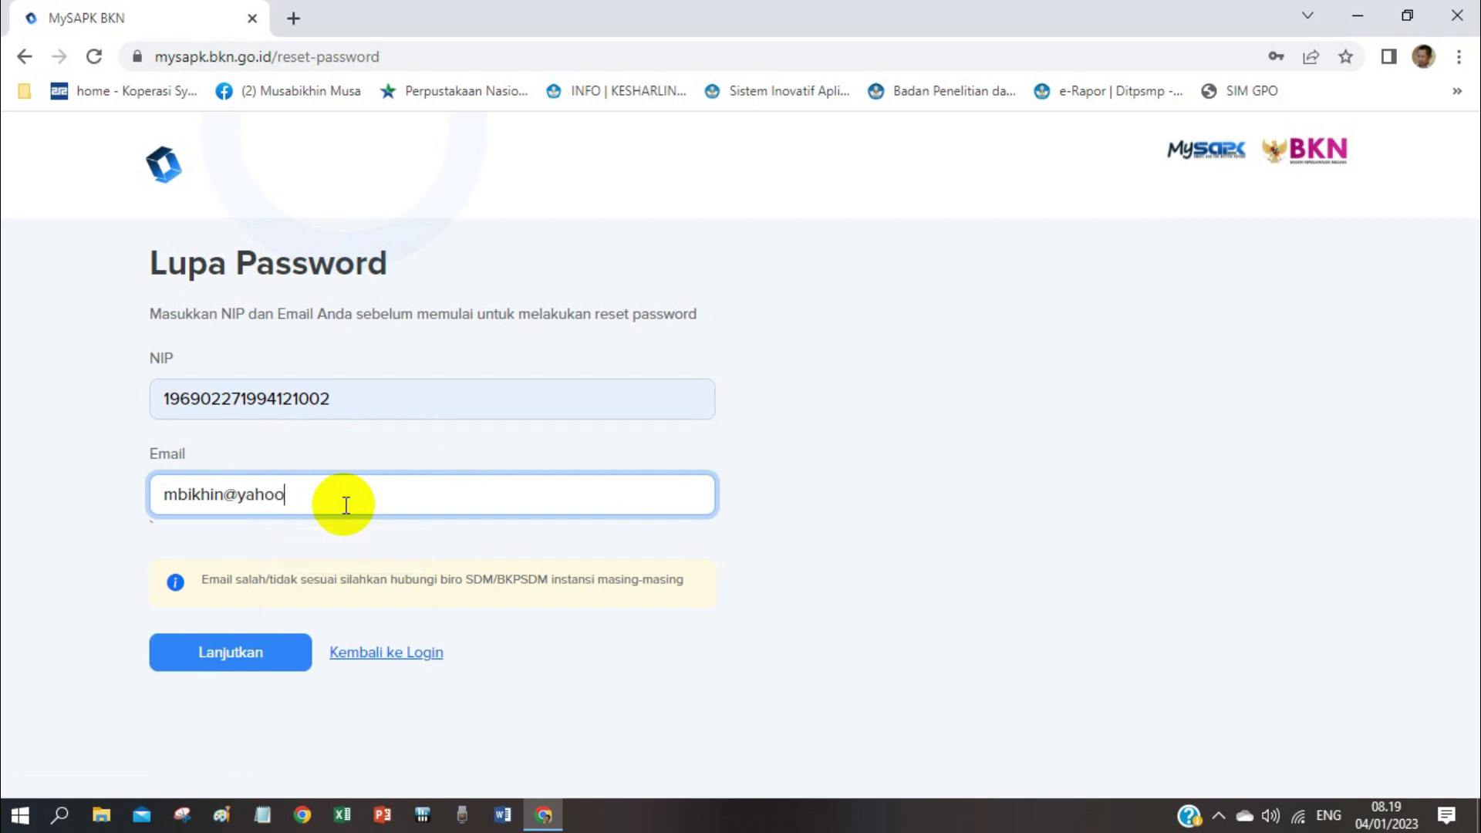
type(".co.id")
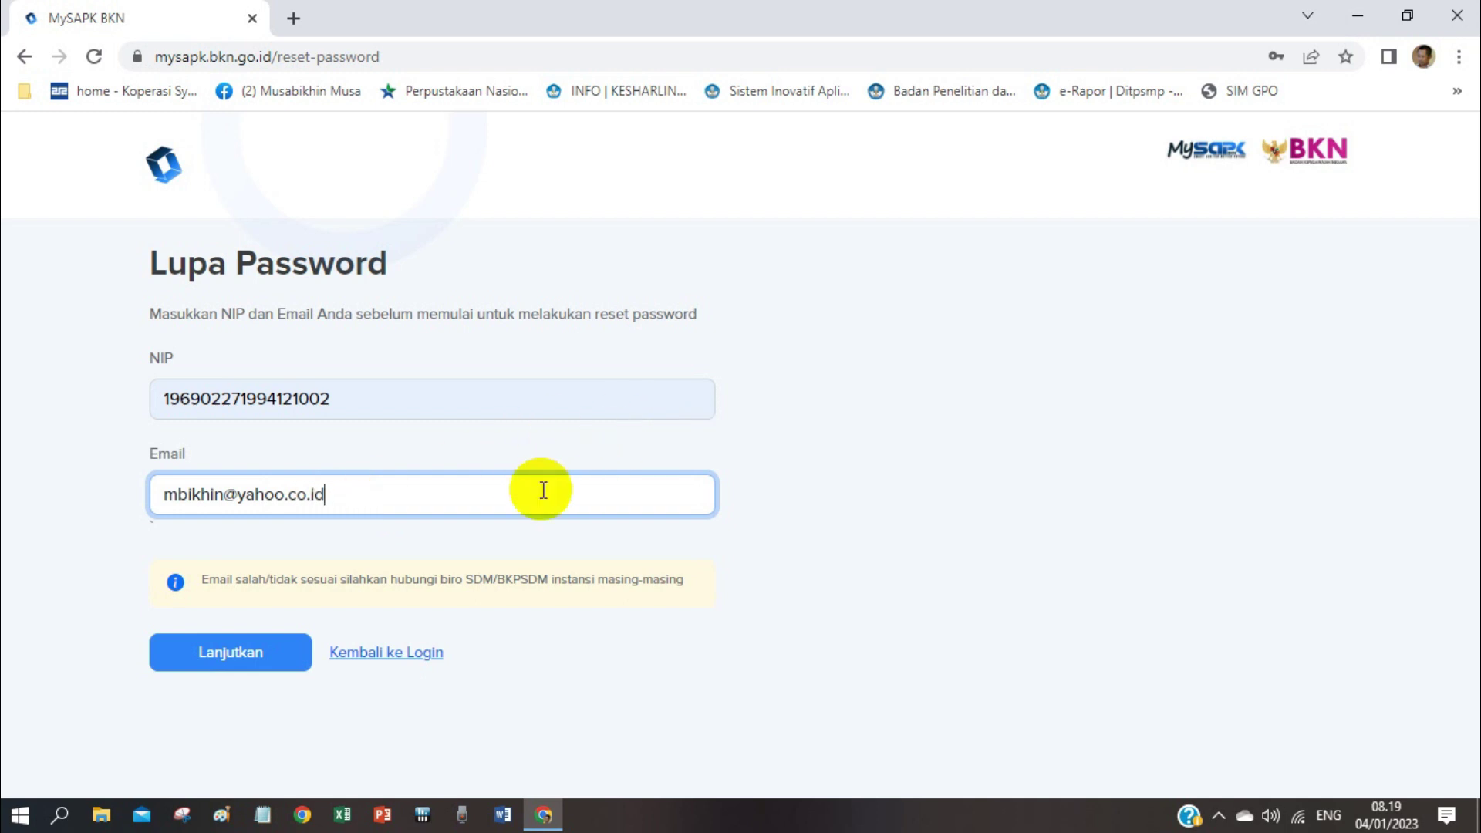
left_click(247, 661)
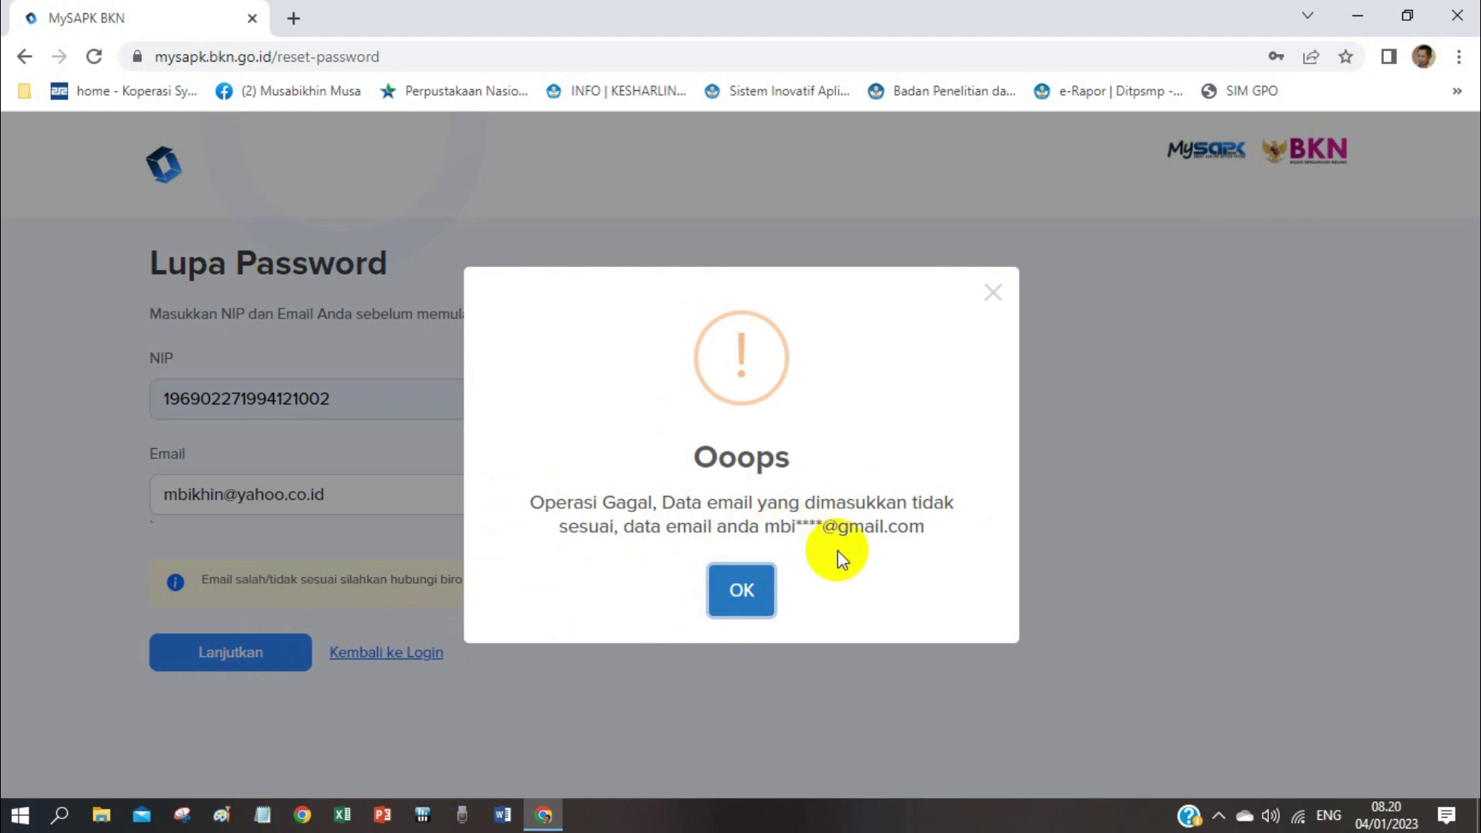
- Dismiss the error, replace the e-mail with the registered Gmail address and submit the reset request
left_click(754, 590)
left_click(430, 503)
key("BackSpace")
key("BackSpace")
key("BackSpace")
key("BackSpace")
key("BackSpace")
key("BackSpace")
key("BackSpace")
key("BackSpace")
key("BackSpace")
key("BackSpace")
key("BackSpace")
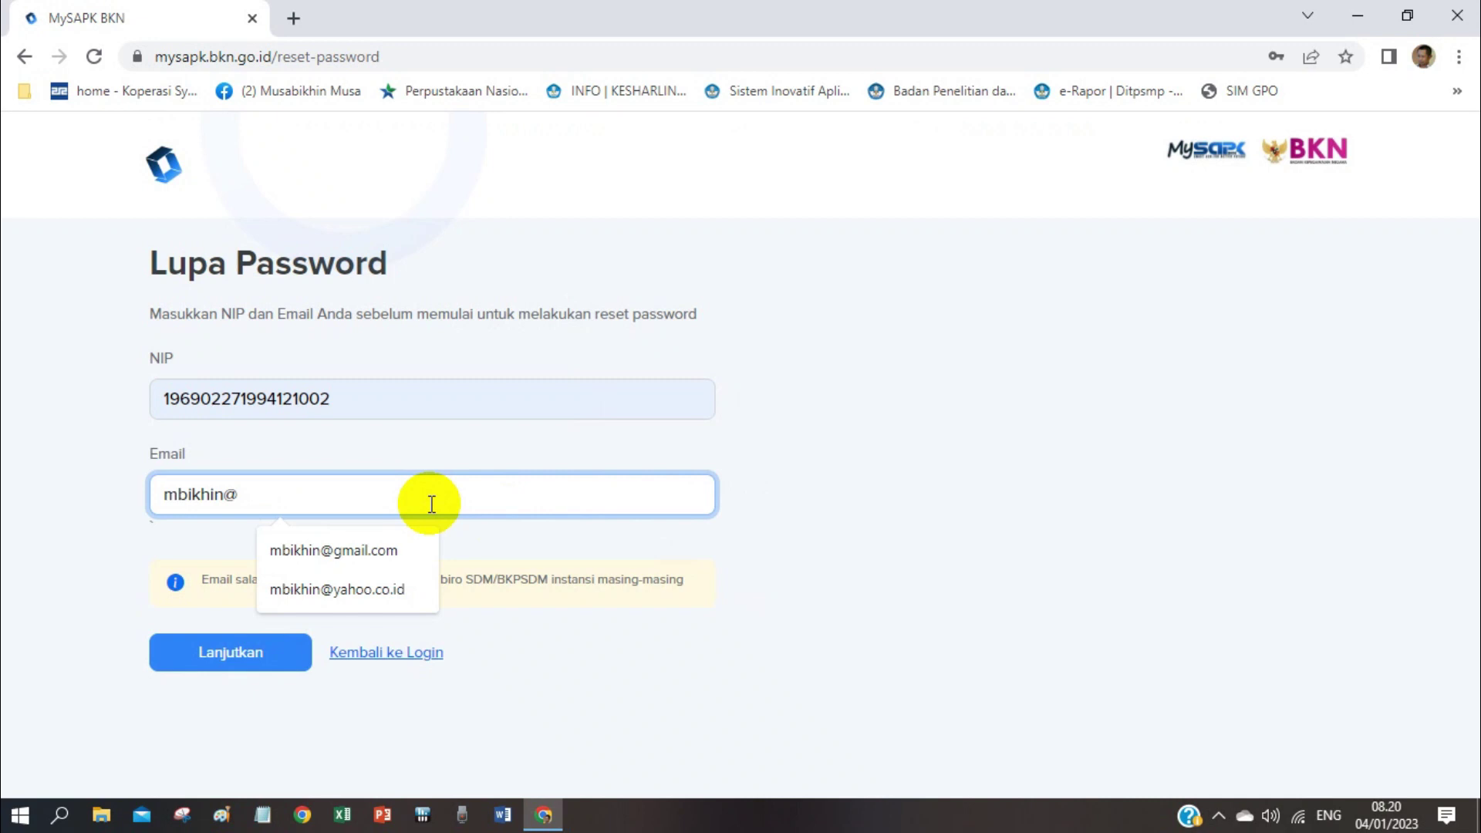
left_click(393, 546)
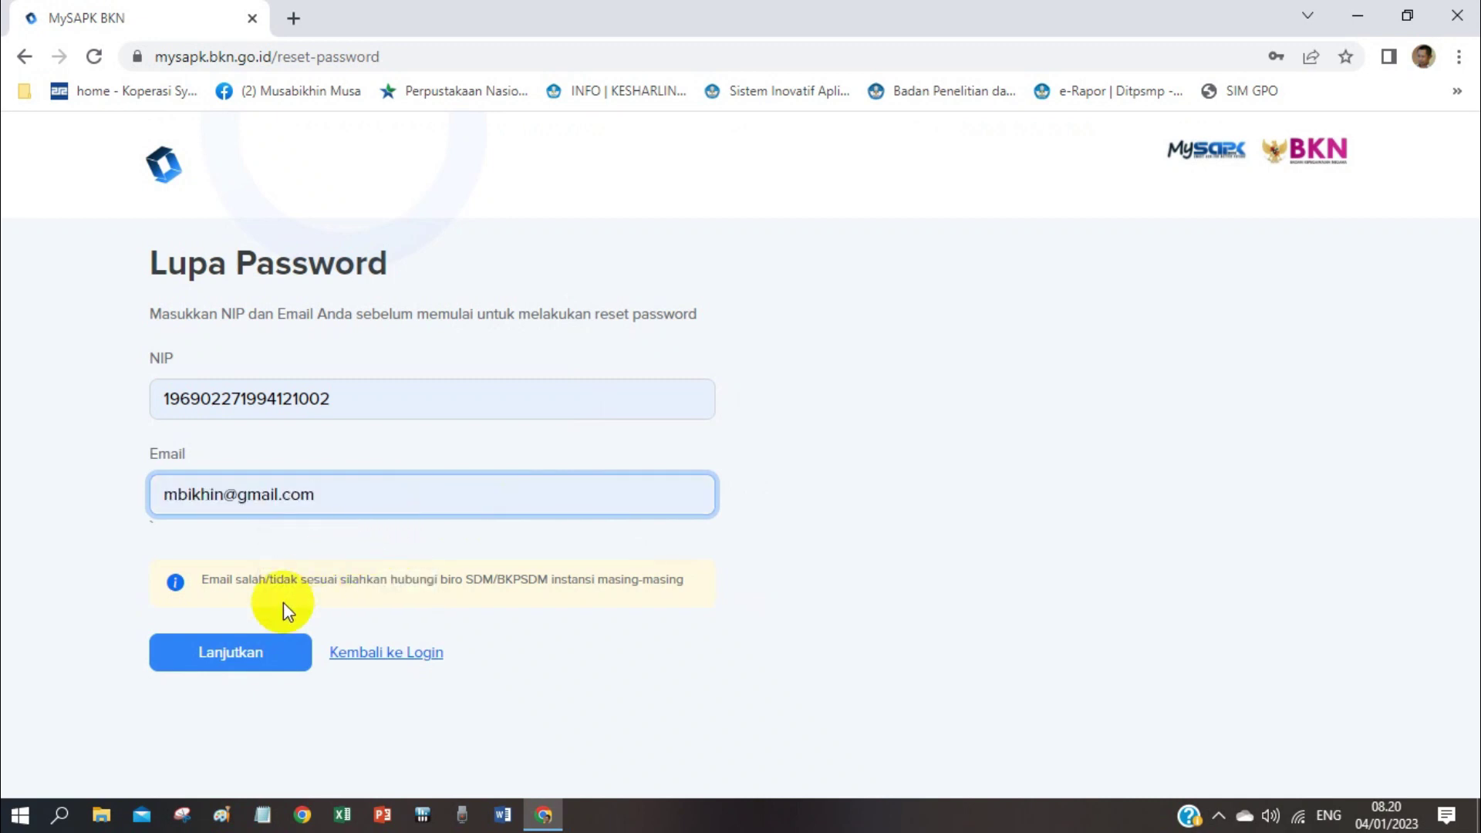
left_click(248, 651)
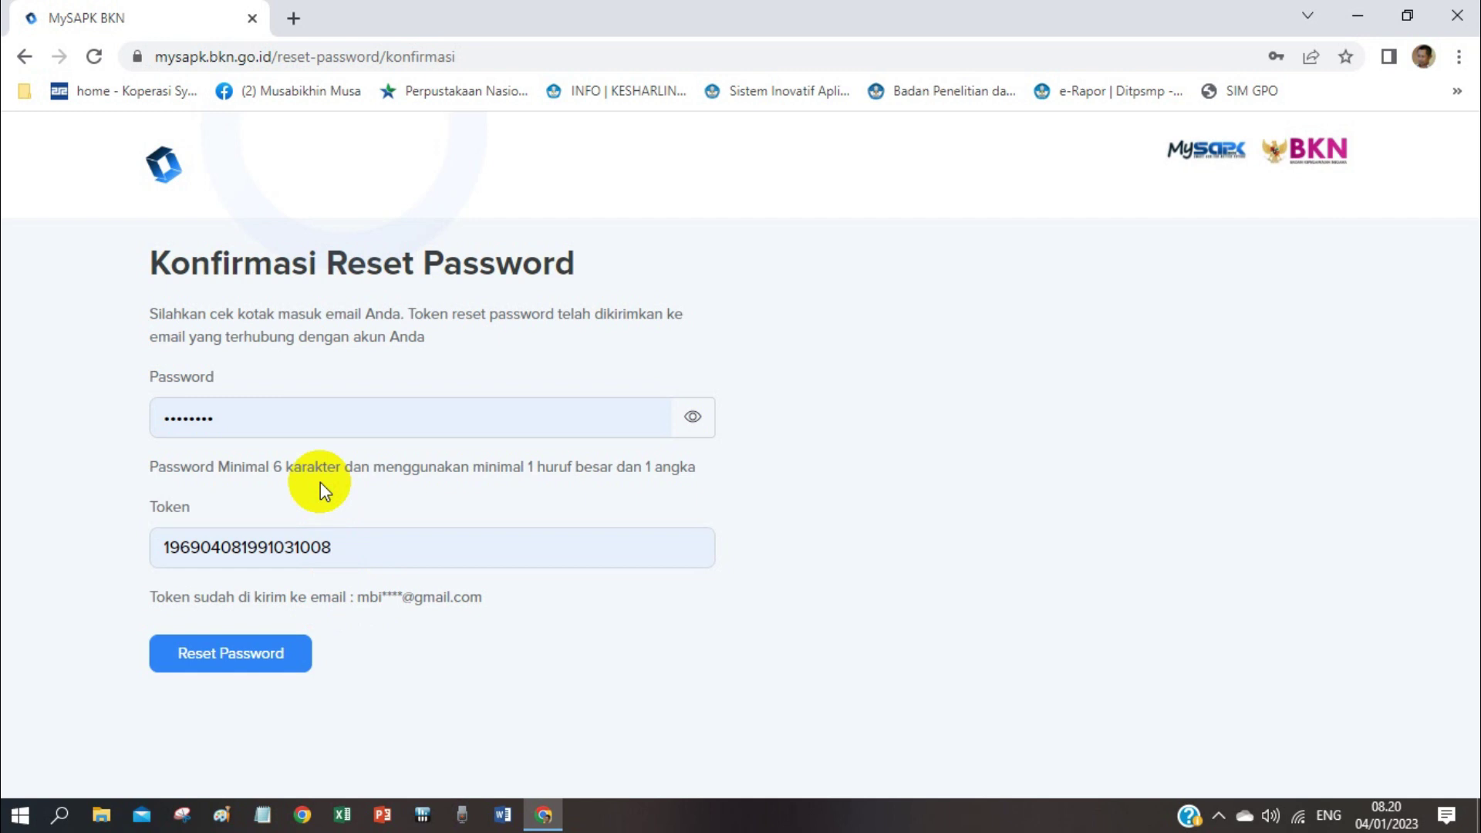
- Replace the prefilled password with the new account password and toggle its visibility to check it
left_click(285, 433)
key("BackSpace")
key("BackSpace")
key("BackSpace")
key("BackSpace")
key("BackSpace")
key("BackSpace")
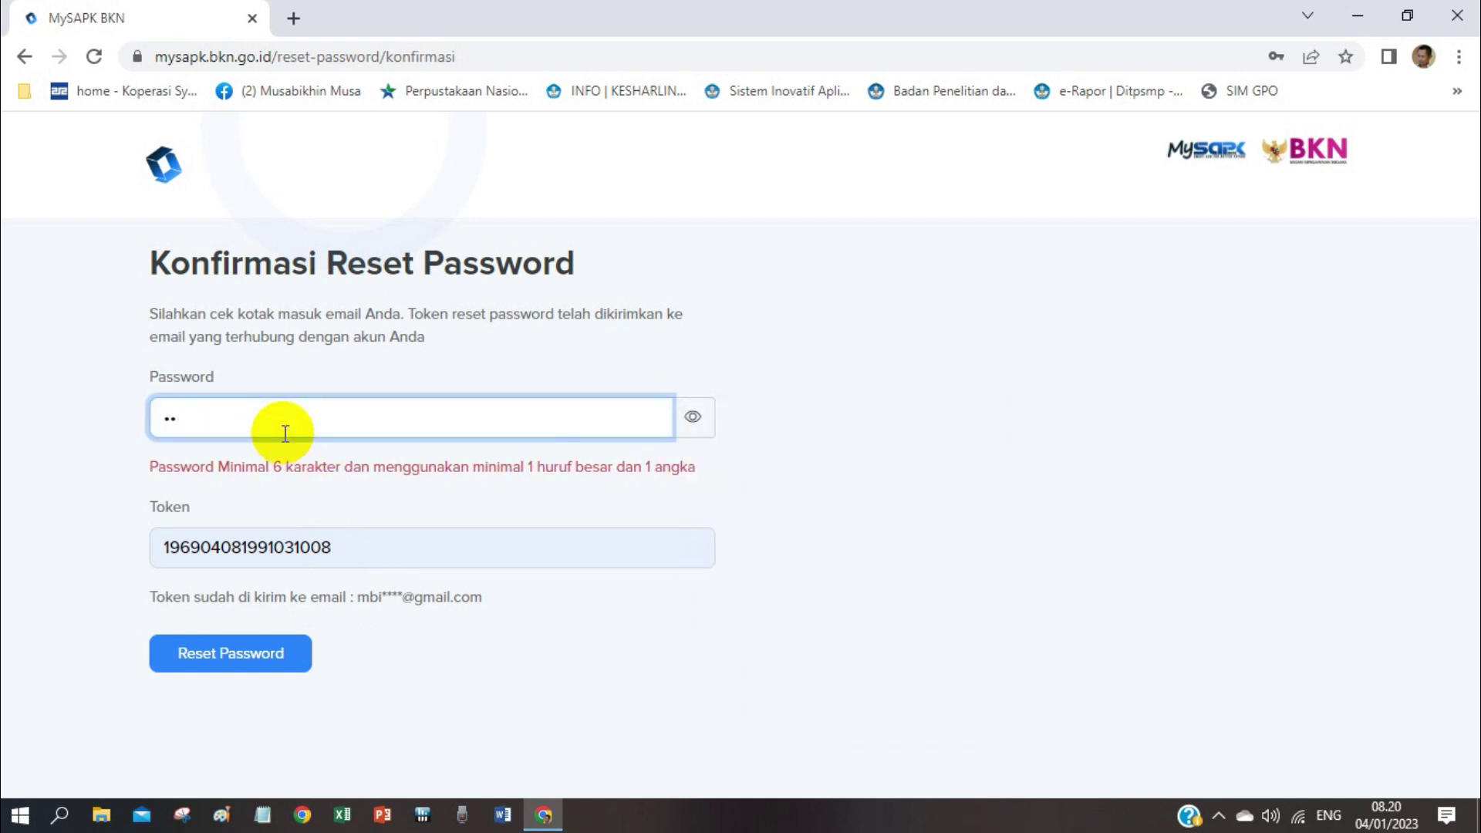
key("BackSpace")
key("BackSpace")
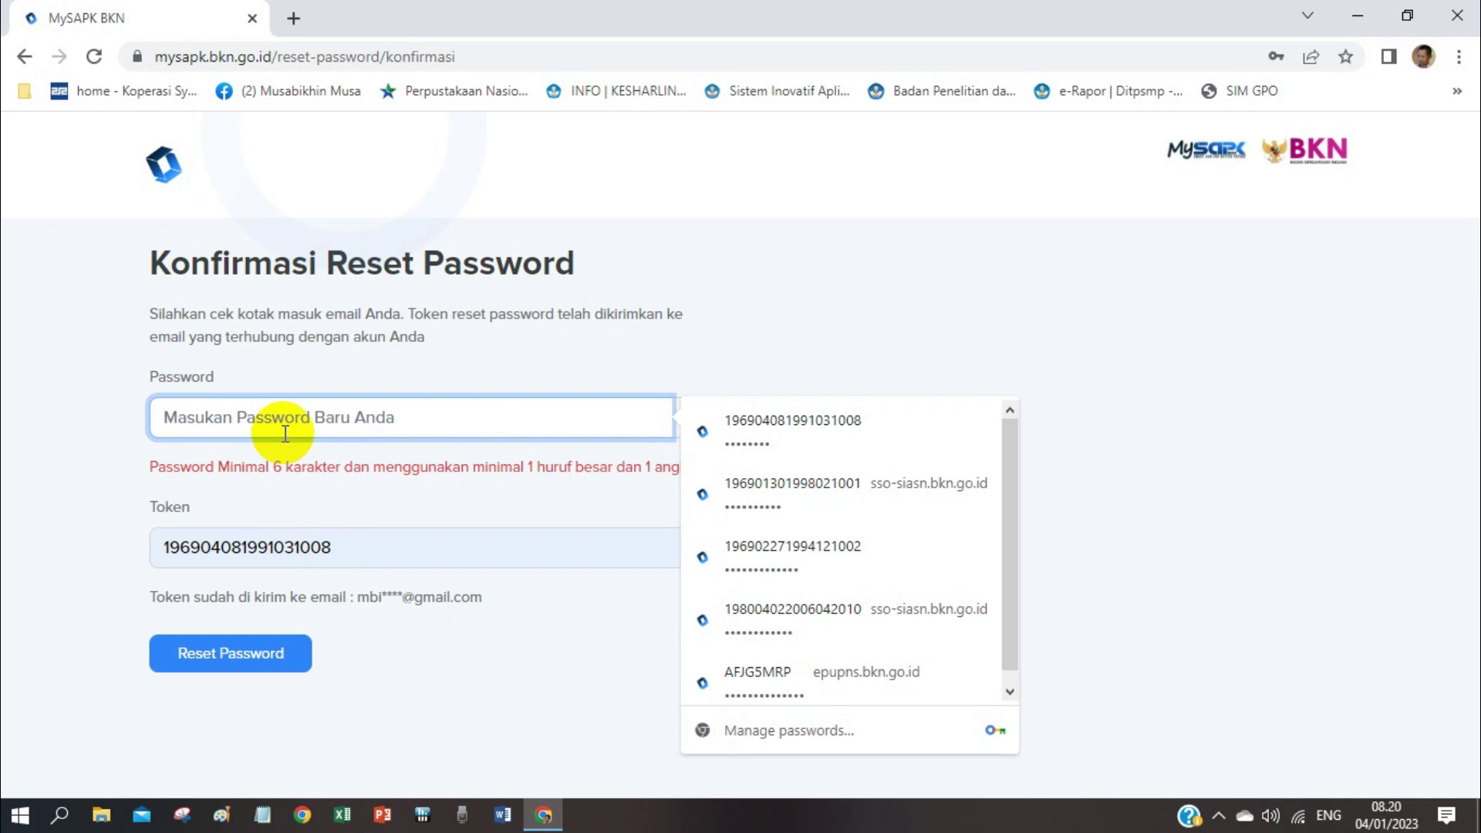
type("•••••••••••••")
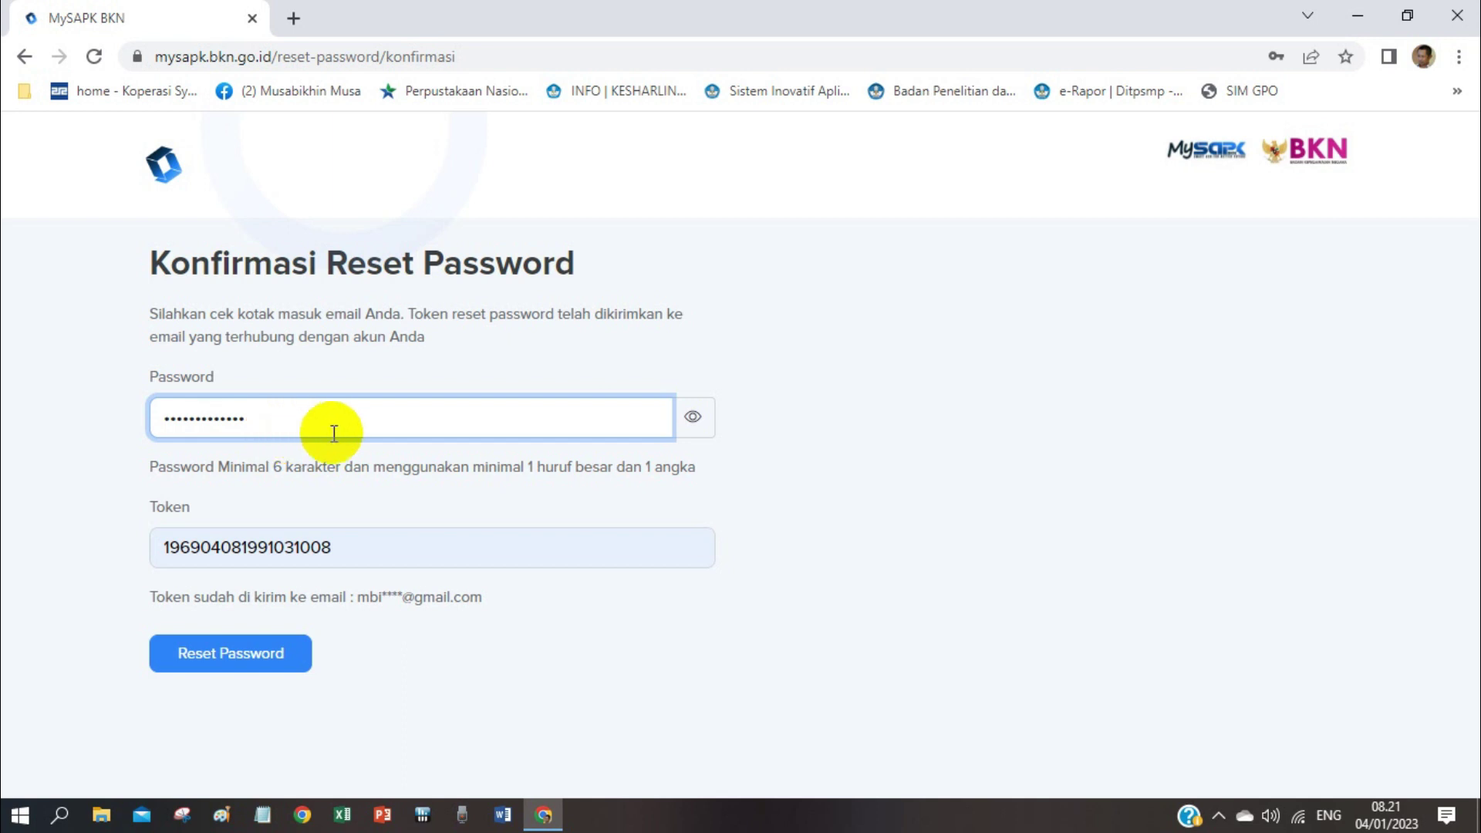
left_click(693, 420)
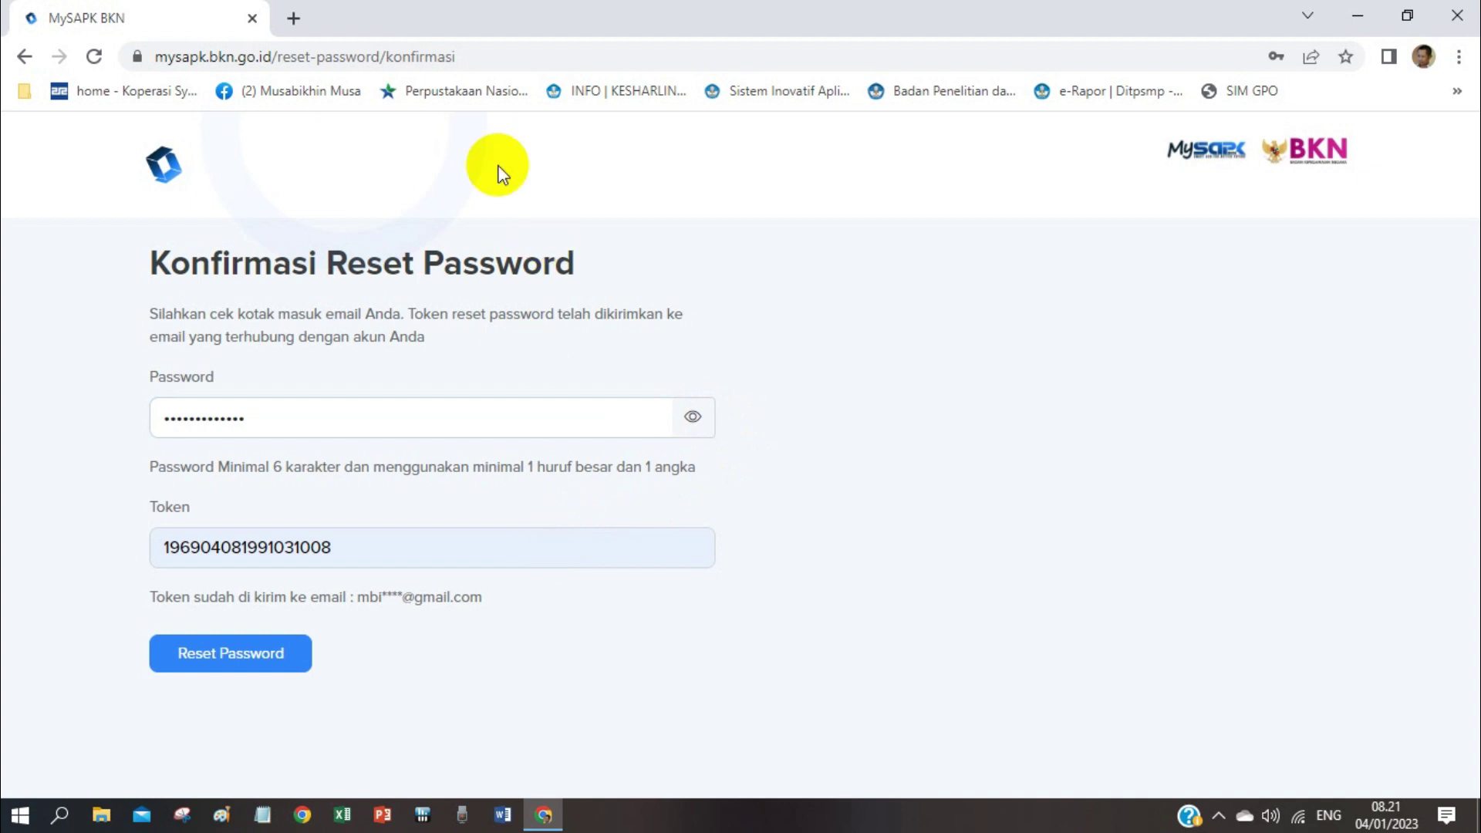
- Open Gmail in a new browser tab and open the Kode Verifikasi MySapk e-mail thread
left_click(294, 18)
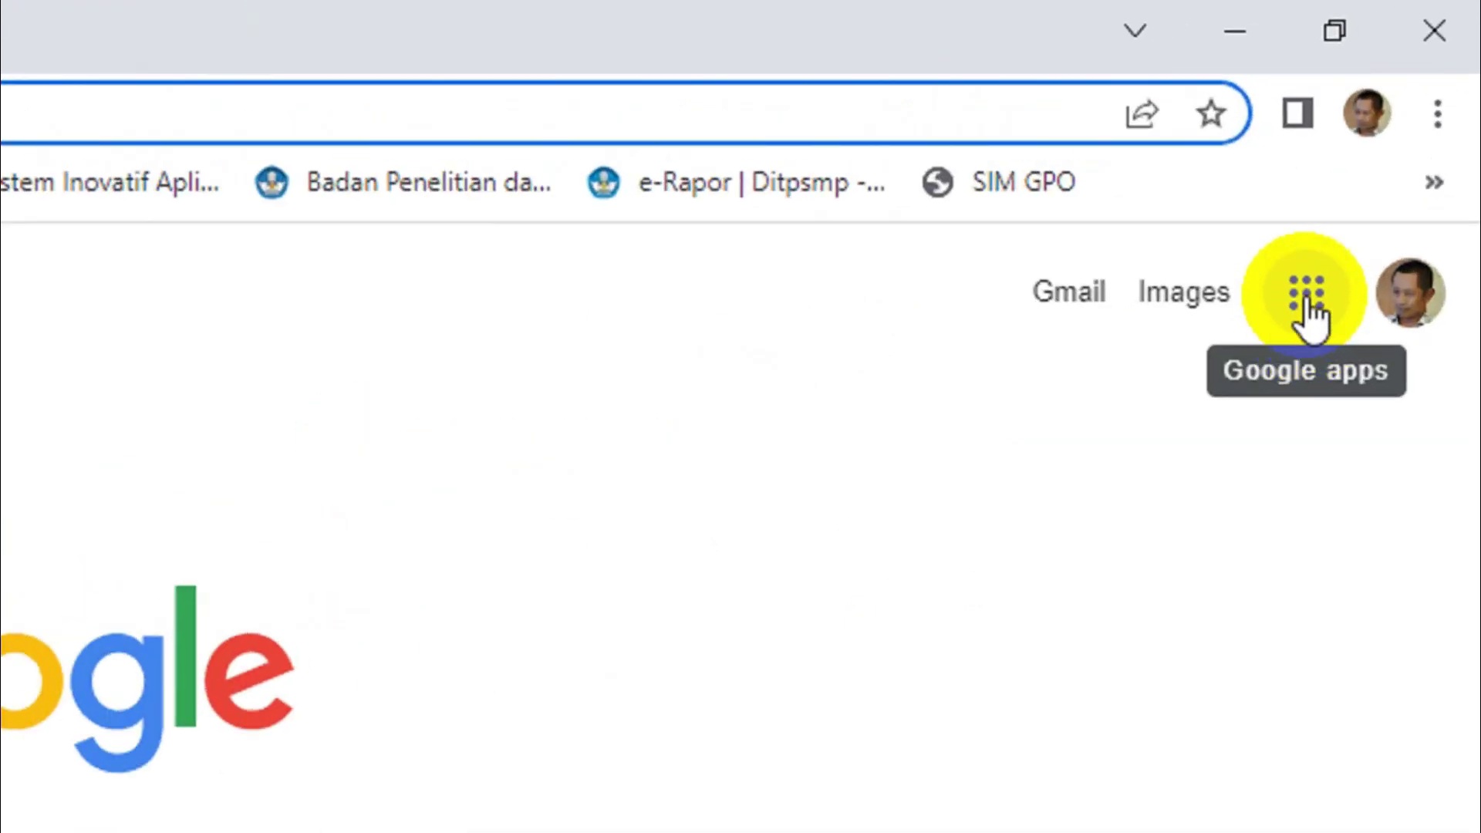
left_click(1305, 301)
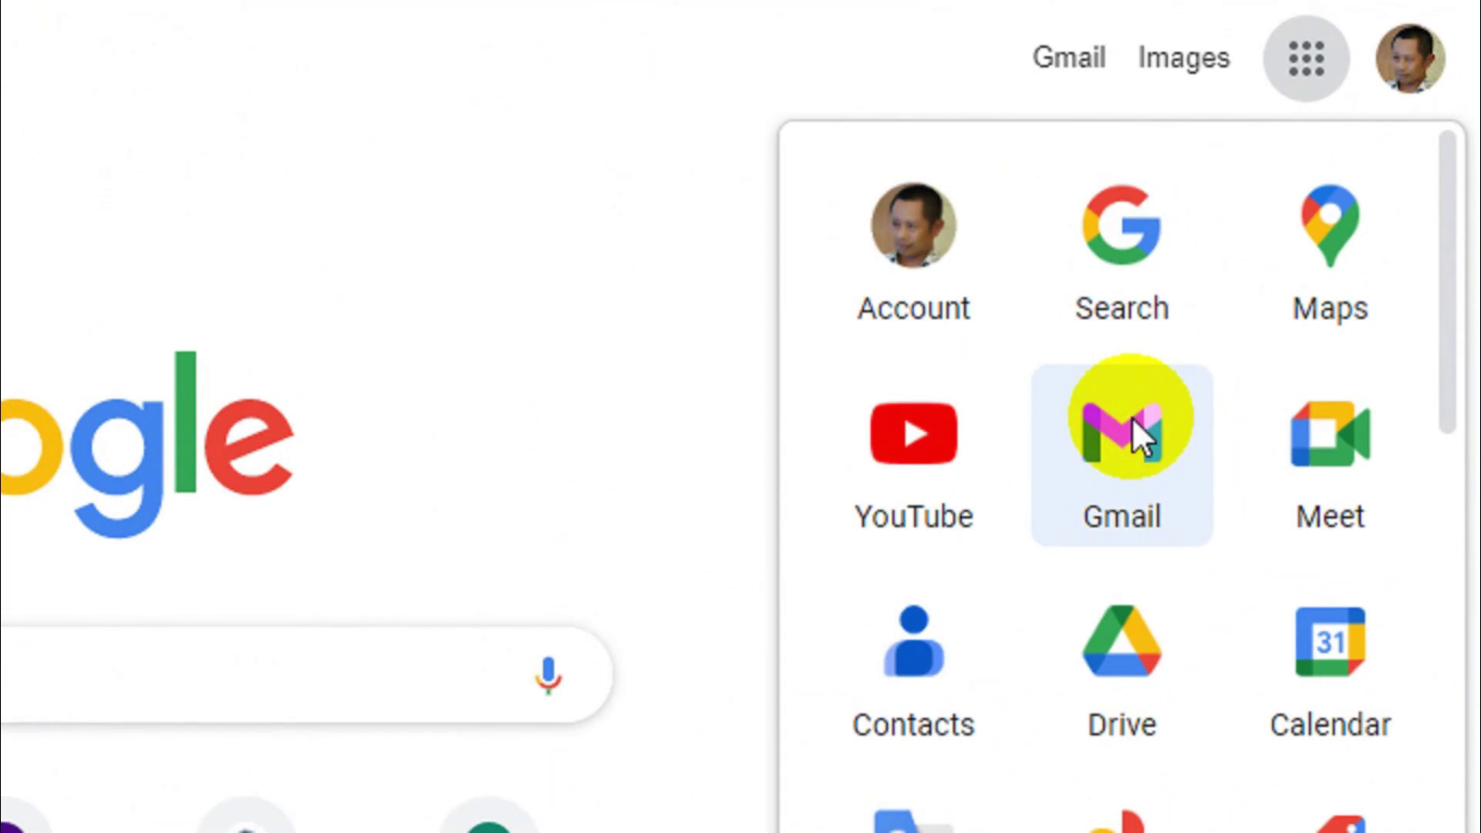
left_click(1132, 420)
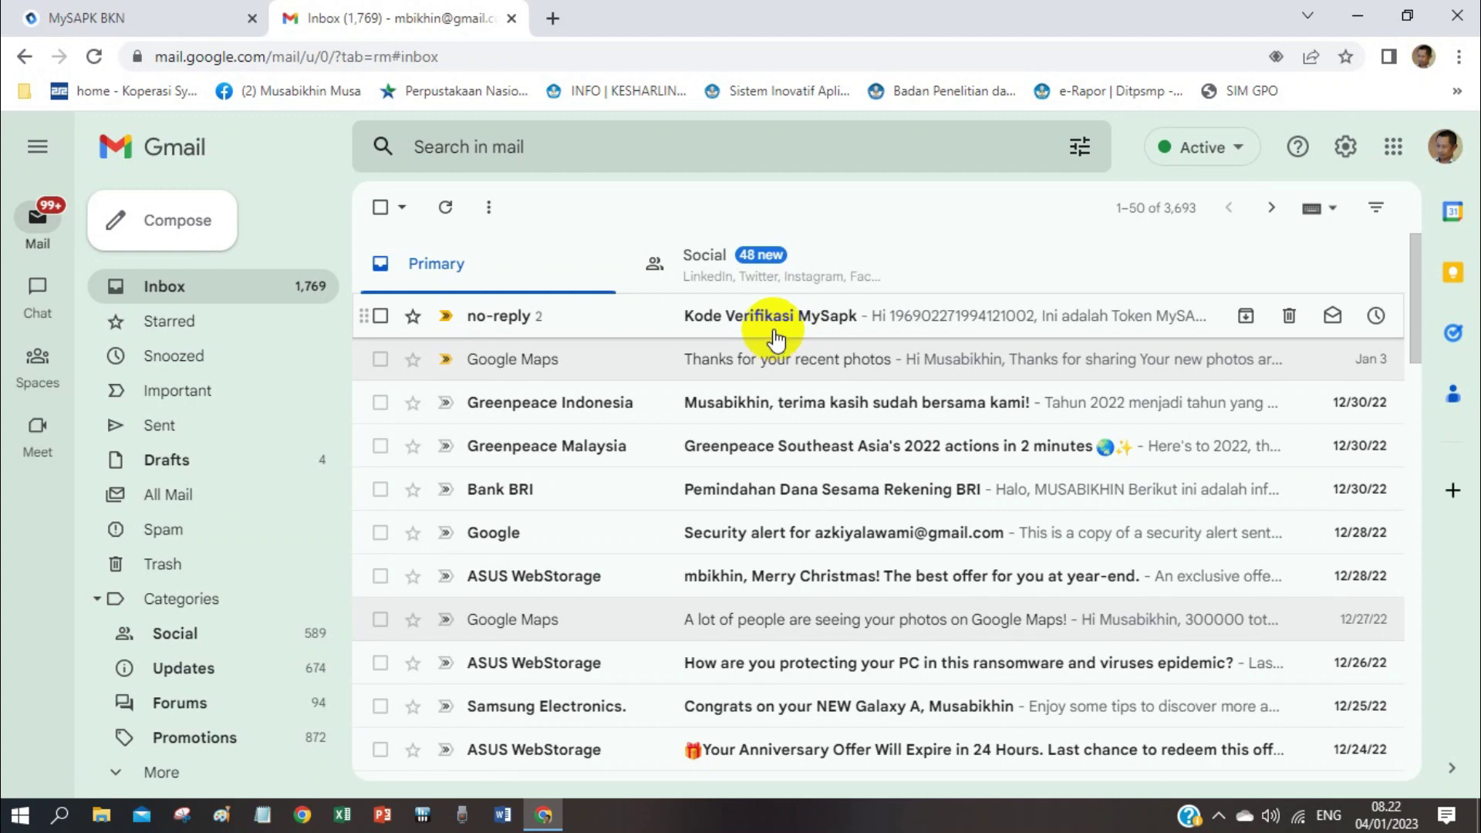
left_click(775, 339)
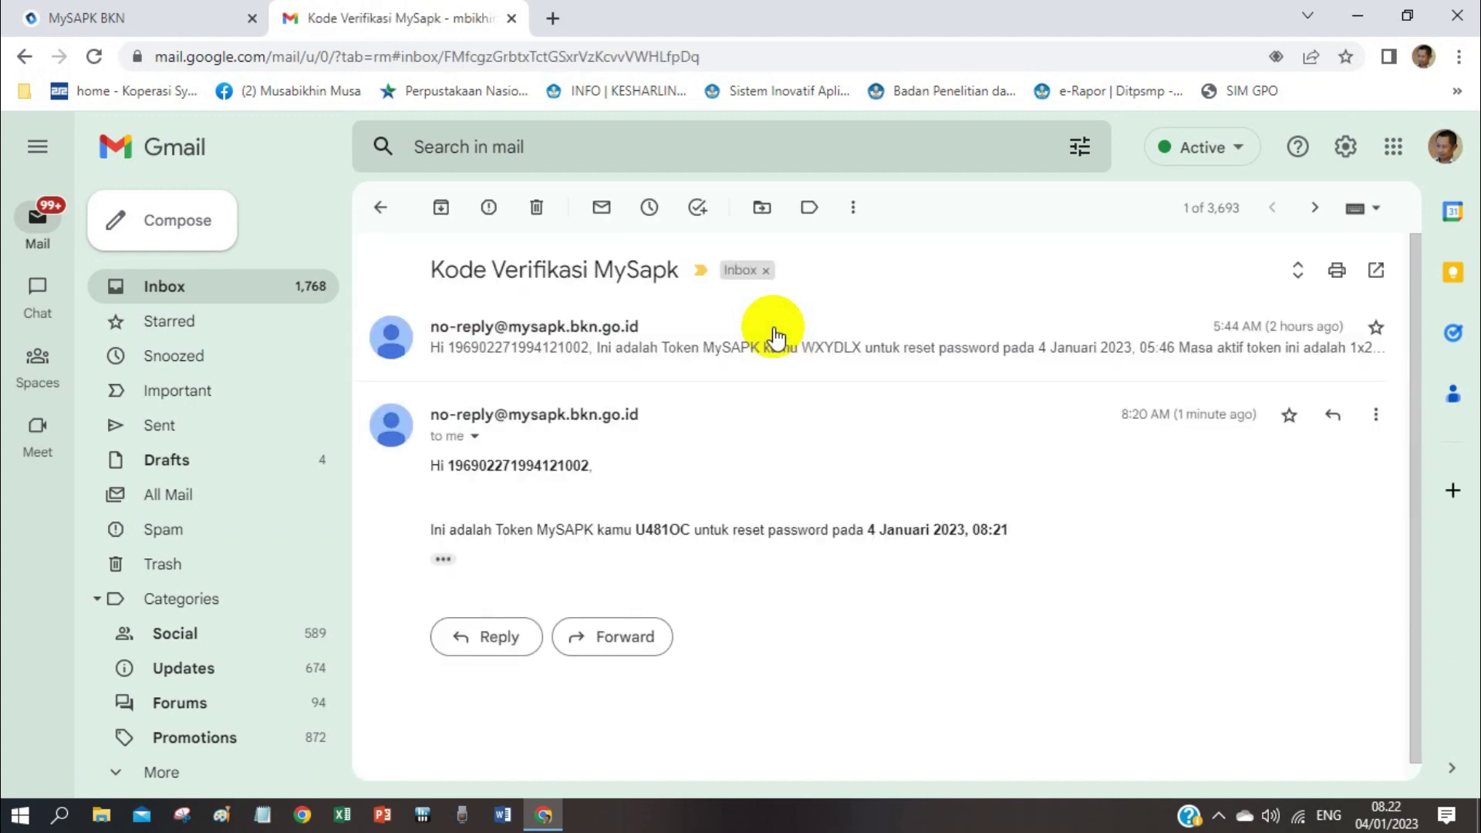
- Expand the older message in the thread and select the reset token in the newest message
double_click(830, 351)
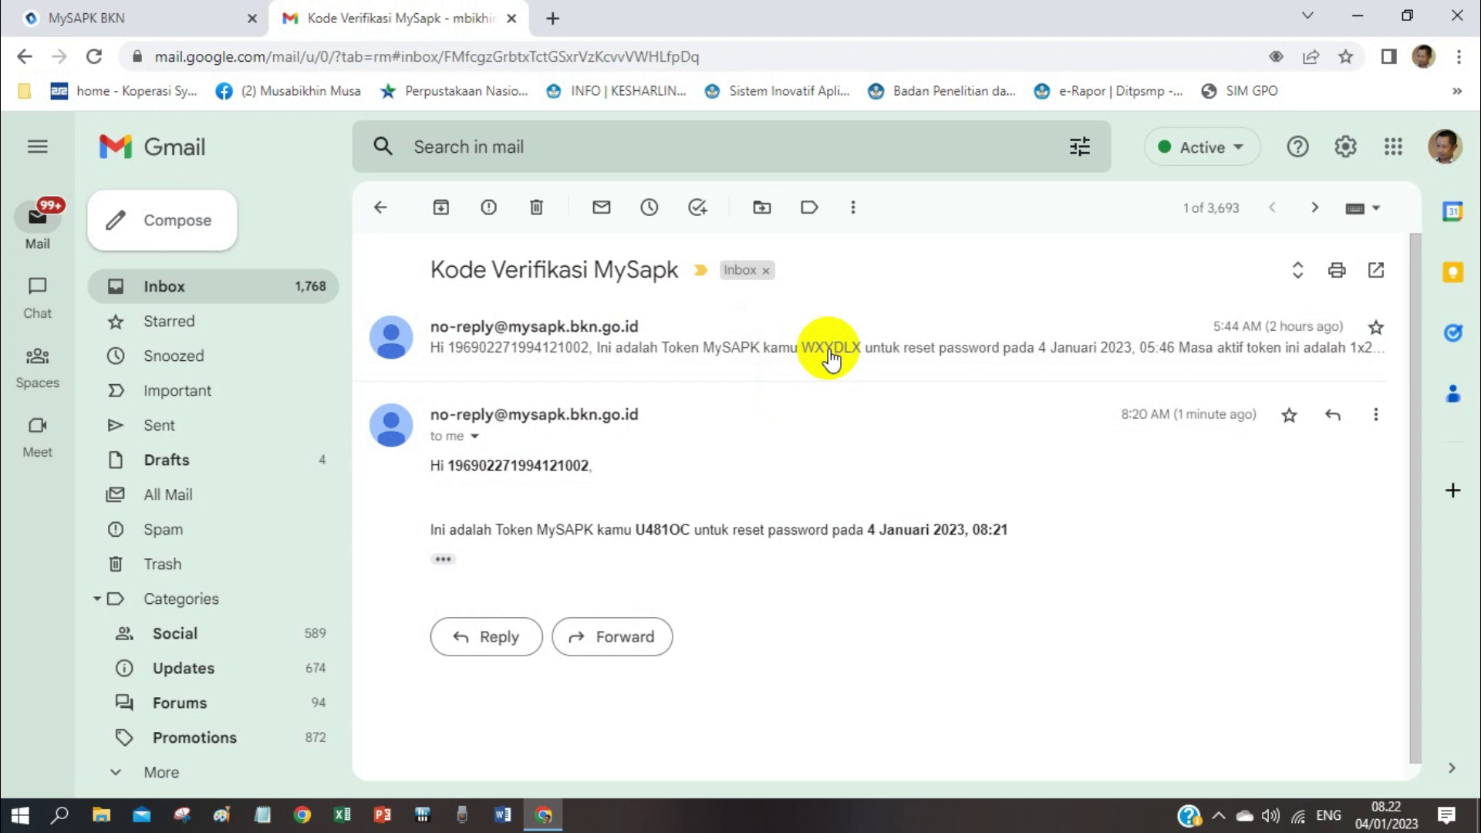
left_click(830, 357)
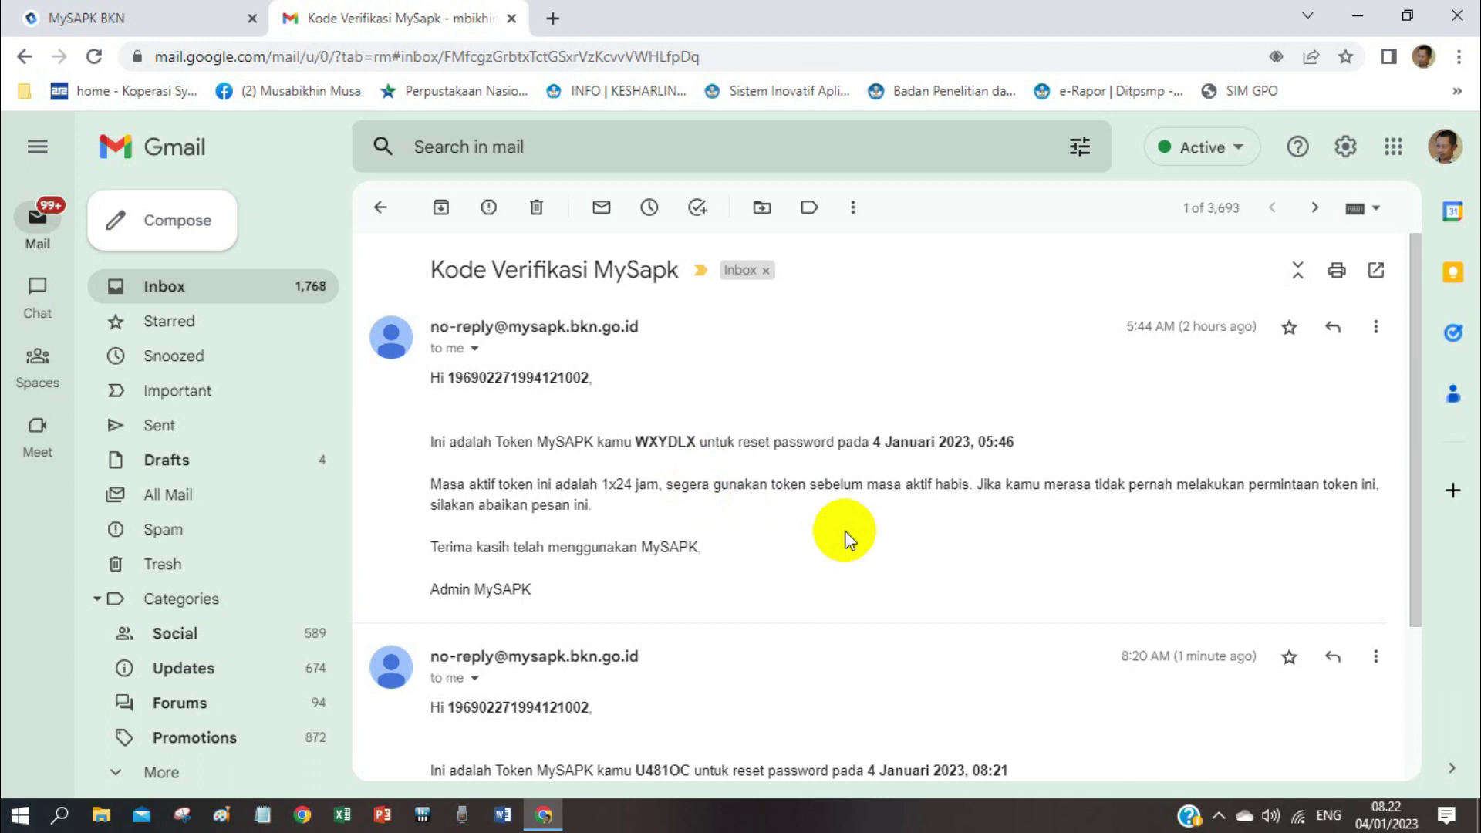
scroll(845, 537, "down", 3)
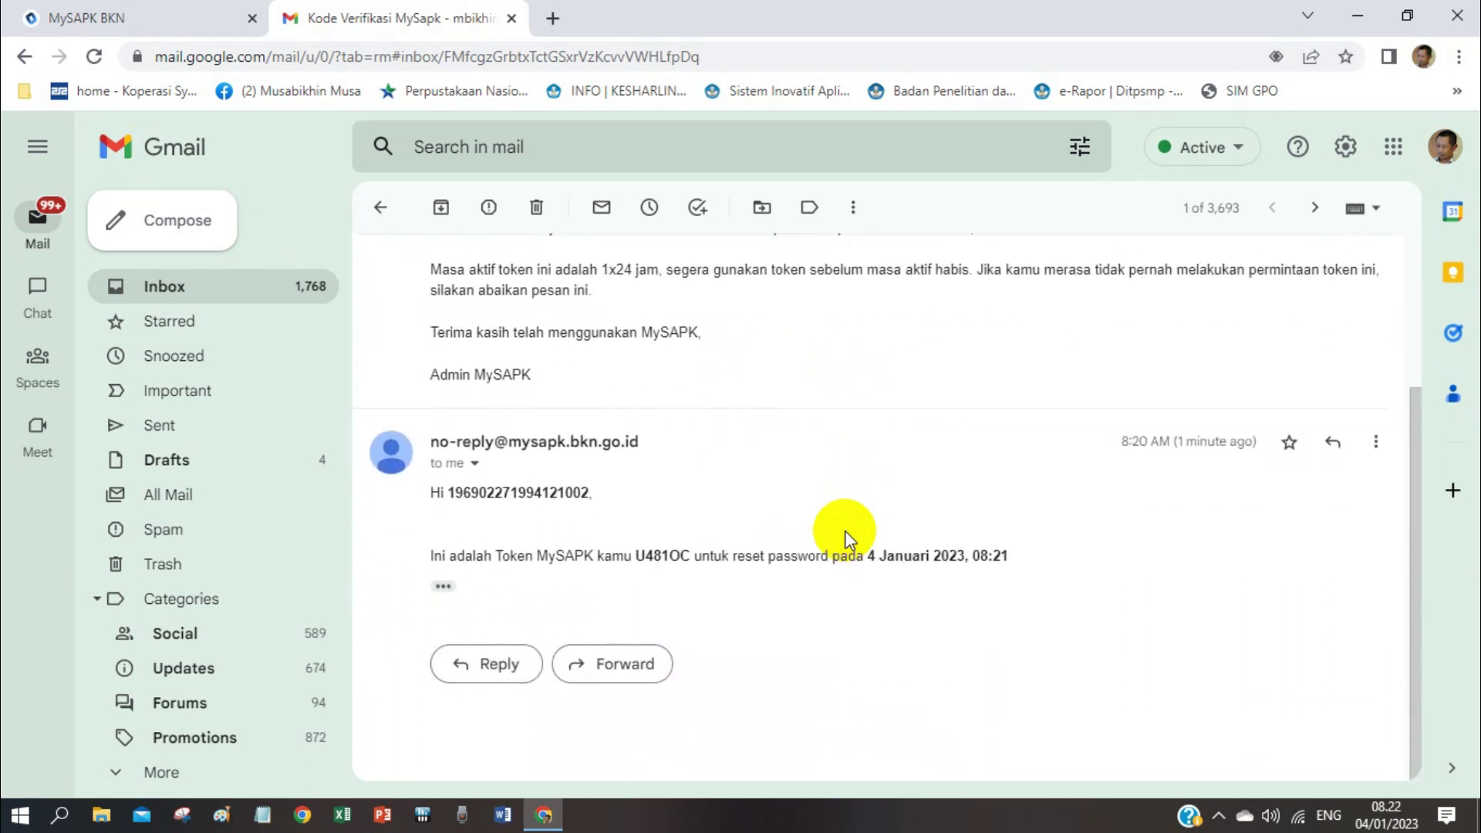
left_click(660, 553)
double_click(661, 553)
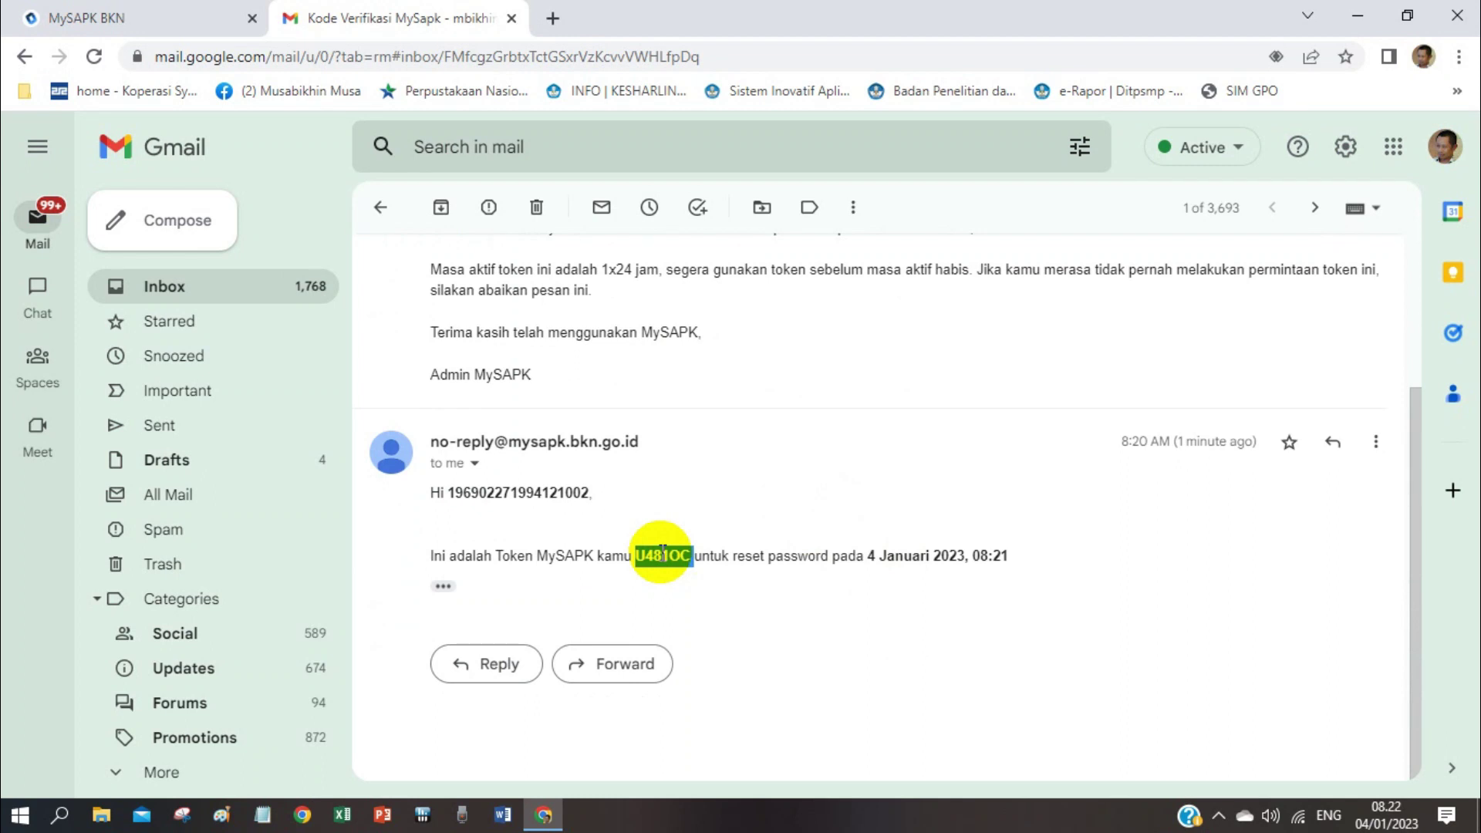